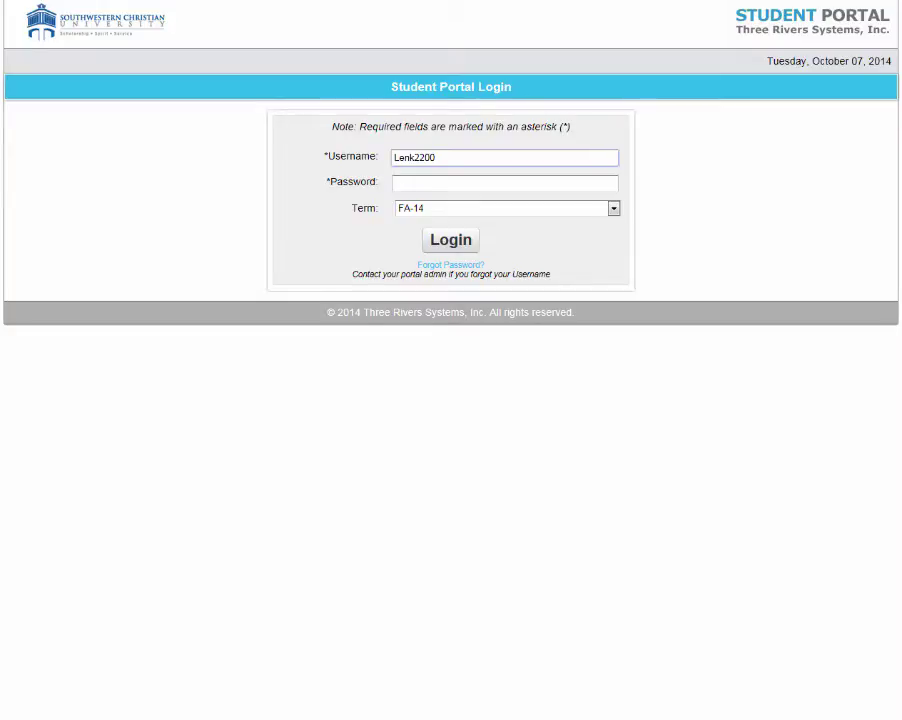
Log in to the CAMS Student Portal with the account password for term FA-14
{"action": "left_click", "coordinate": [435, 181]}
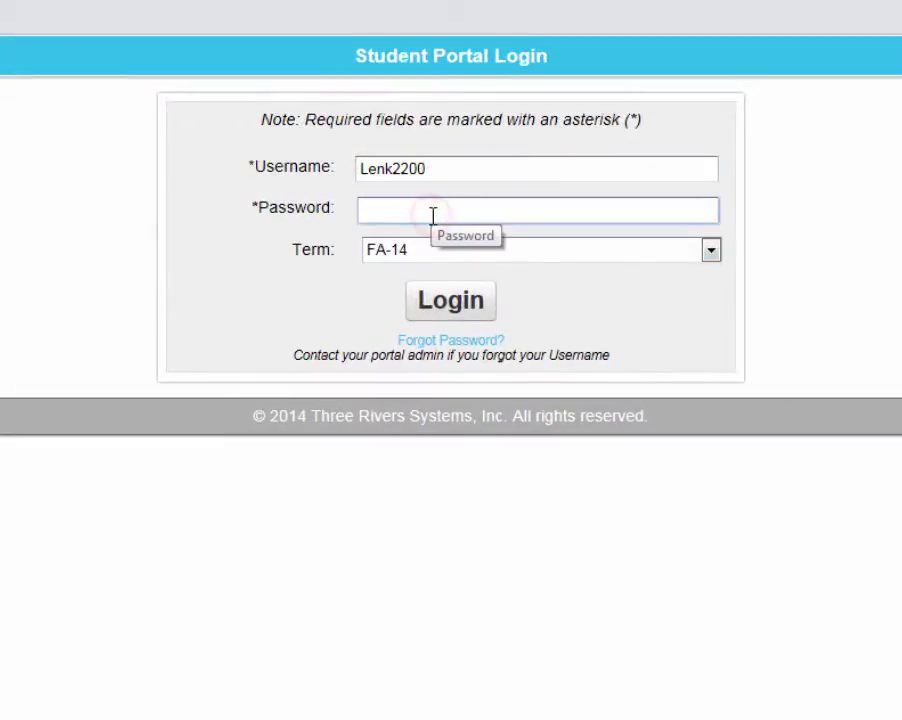
{"action": "type", "text": "•••••••••"}
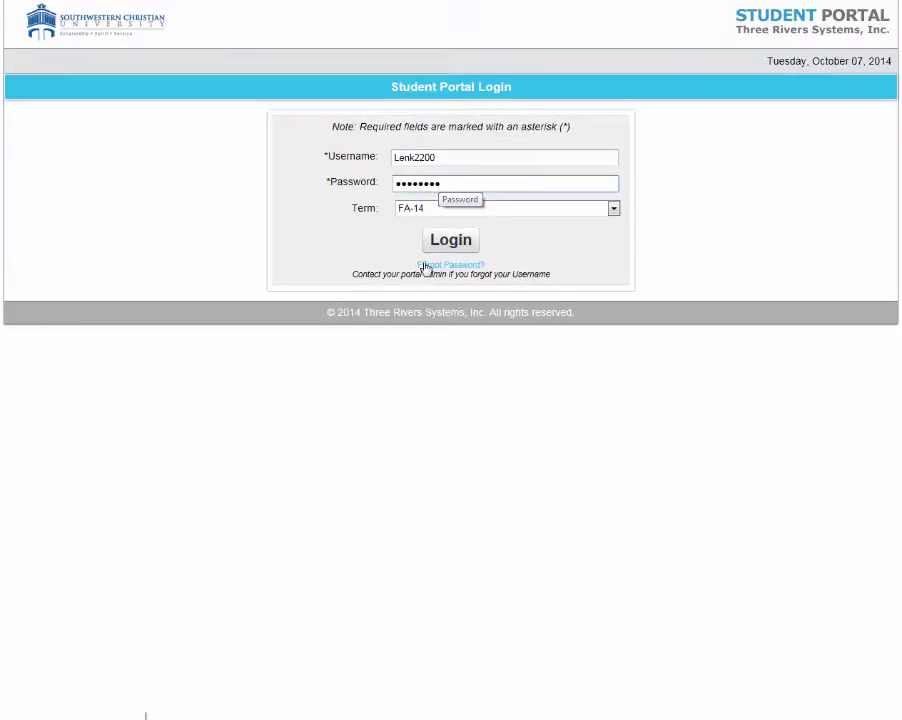
{"action": "left_click", "coordinate": [450, 300]}
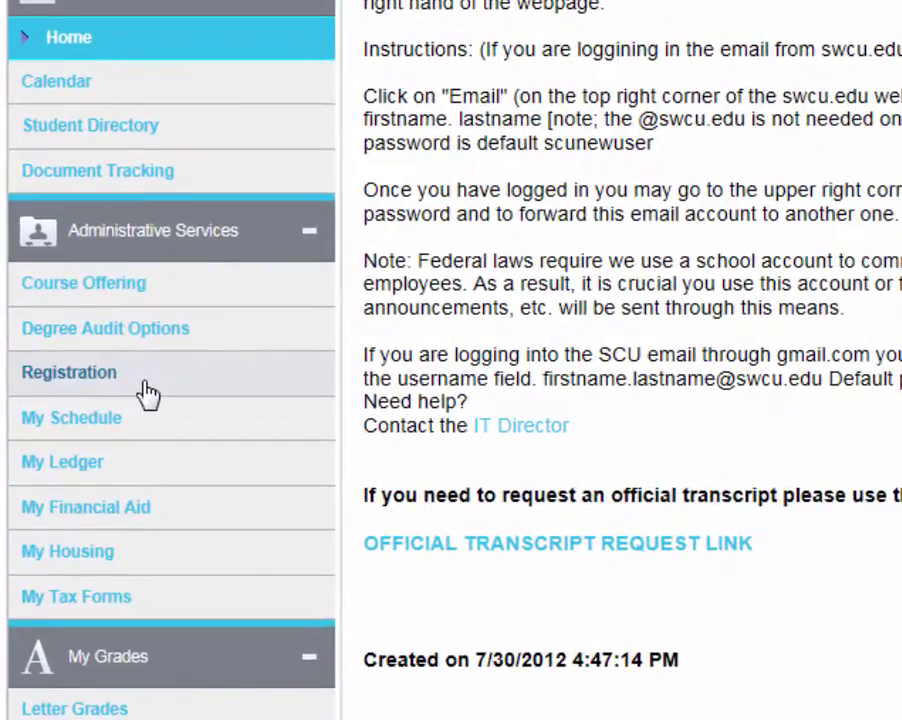
Open the FA-14 Unofficial Registration course offerings
{"action": "left_click", "coordinate": [100, 376]}
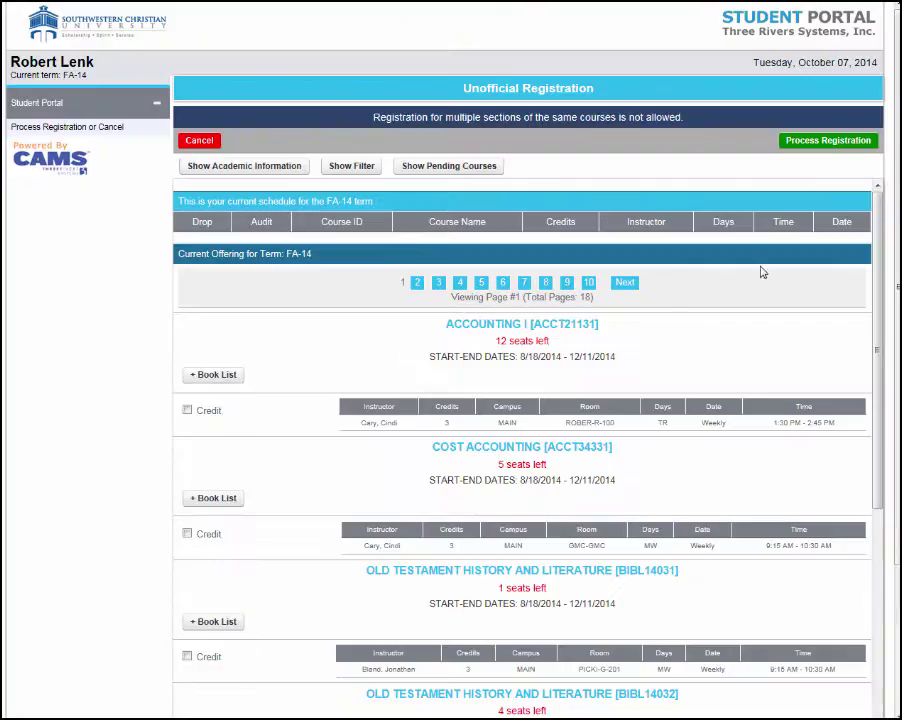
{"action": "scroll", "coordinate": [897, 220], "scroll_direction": "down", "scroll_amount": 2}
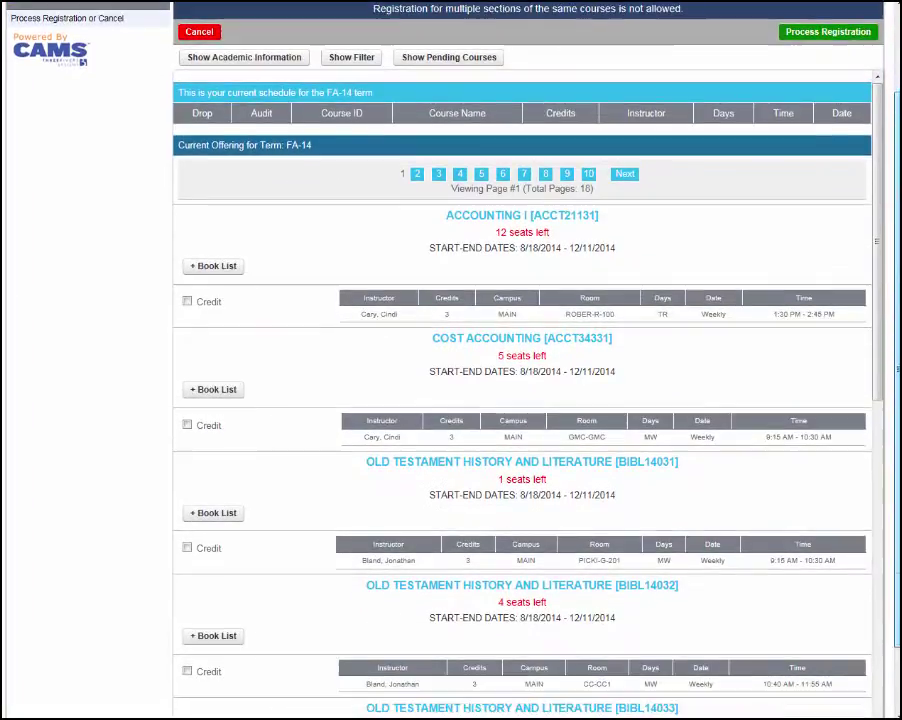
{"action": "left_click_drag", "start_coordinate": [879, 217], "coordinate": [880, 237]}
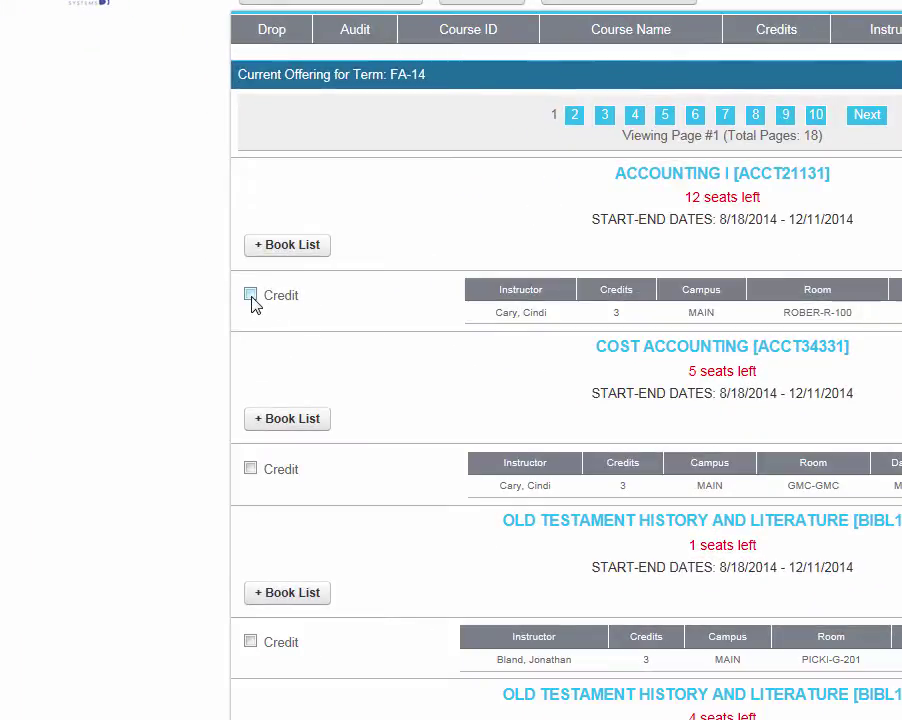
Mark ACCOUNTING I and OLD TESTAMENT HISTORY AND LITERATURE [BIBL14031] for credit, then browse later pages
{"action": "left_click", "coordinate": [251, 296]}
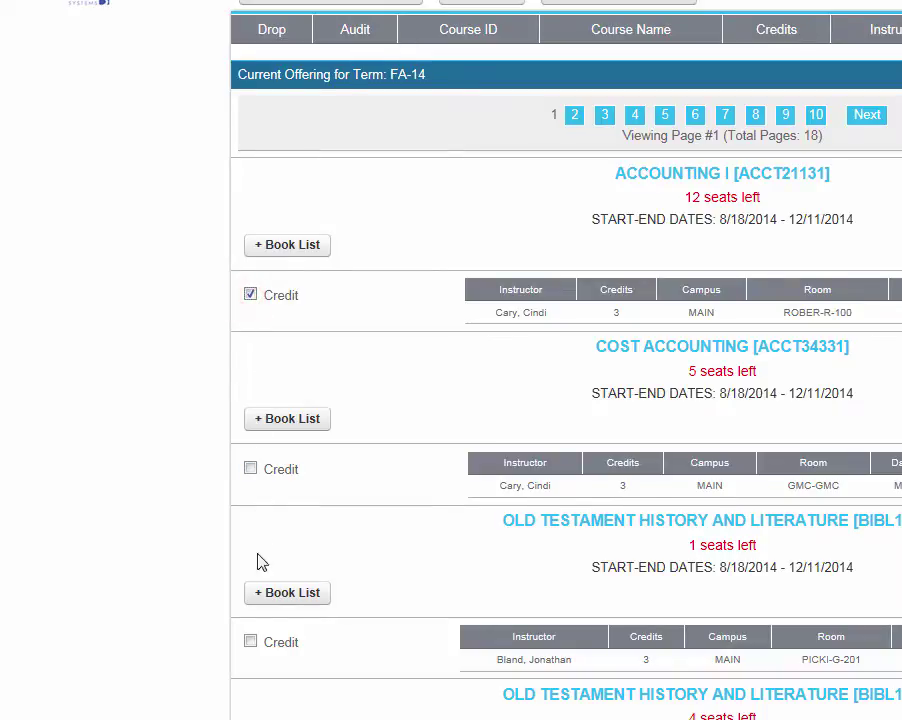
{"action": "left_click", "coordinate": [250, 641]}
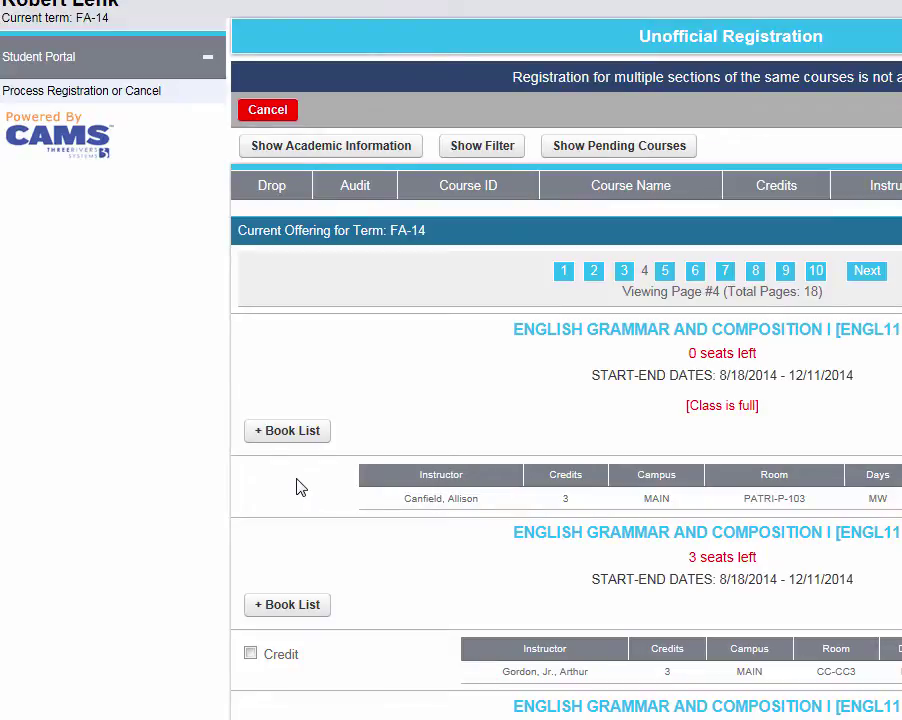
{"action": "scroll", "coordinate": [296, 487], "scroll_direction": "down", "scroll_amount": 15}
{"action": "scroll", "coordinate": [566, 360], "scroll_direction": "down", "scroll_amount": 5}
{"action": "scroll", "coordinate": [566, 360], "scroll_direction": "down", "scroll_amount": 2}
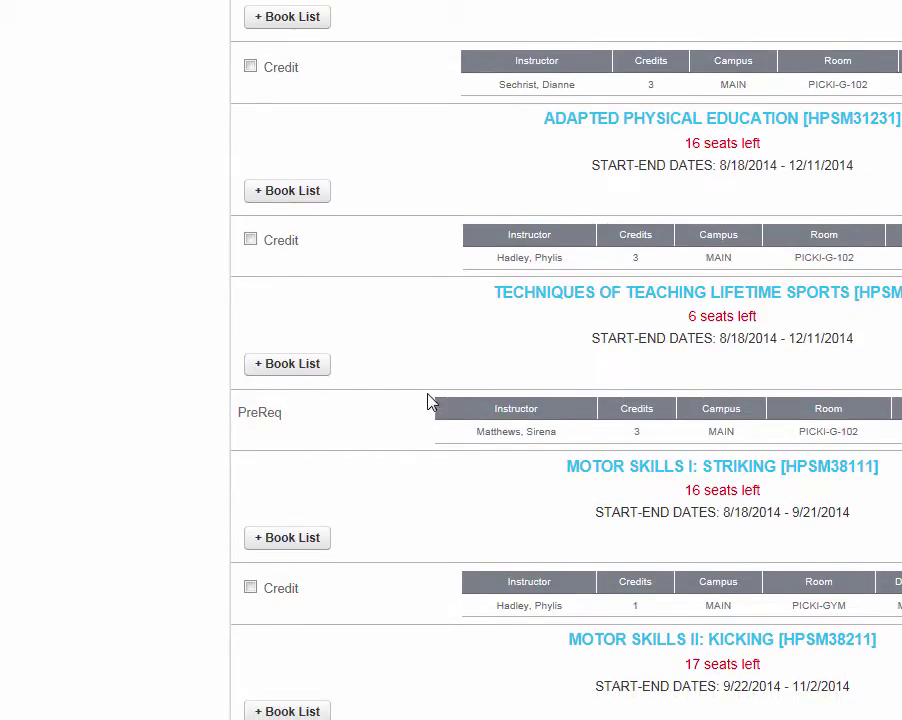
Check the Junior-level HPSM major prerequisite of TECHNIQUES OF TEACHING LIFETIME SPORTS, then close its details
{"action": "left_click", "coordinate": [681, 299]}
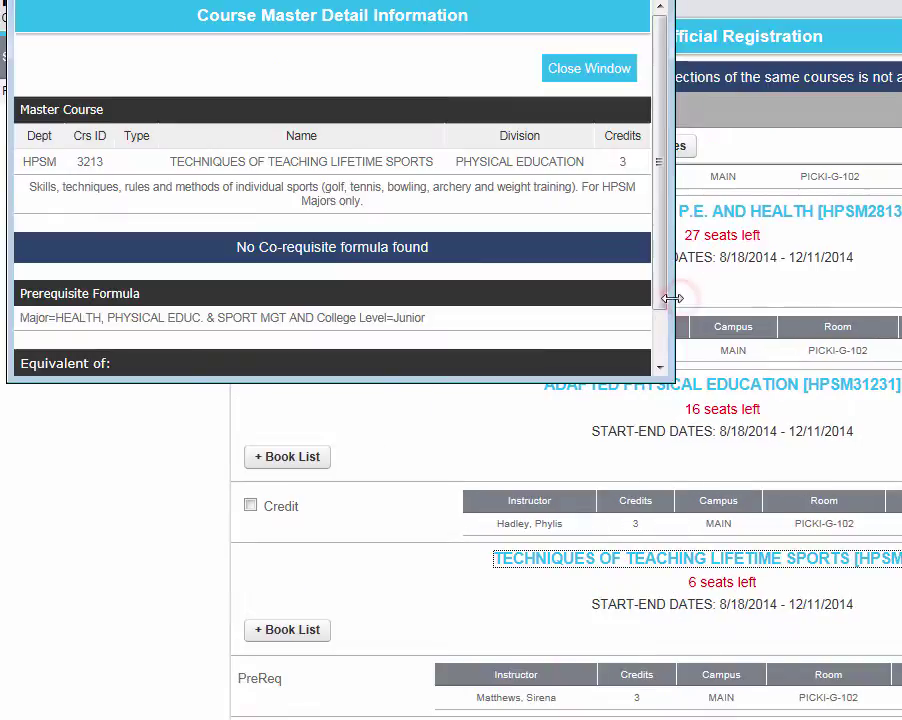
{"action": "left_click_drag", "start_coordinate": [430, 2], "coordinate": [507, 84]}
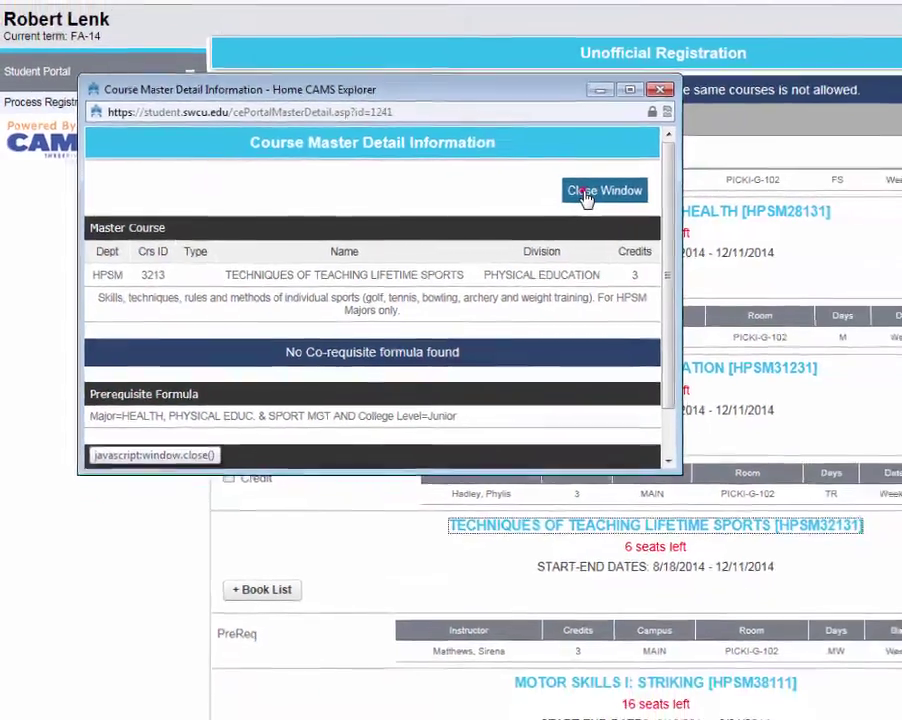
{"action": "left_click", "coordinate": [645, 189]}
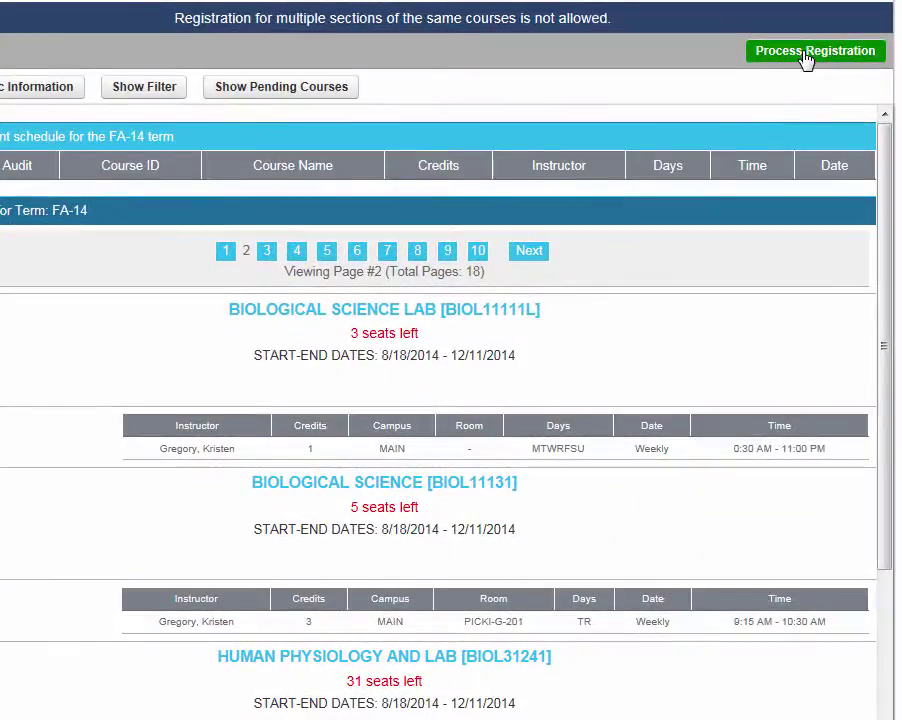
Submit the registration and acknowledge the unmet co-requisite warning
{"action": "left_click", "coordinate": [822, 141]}
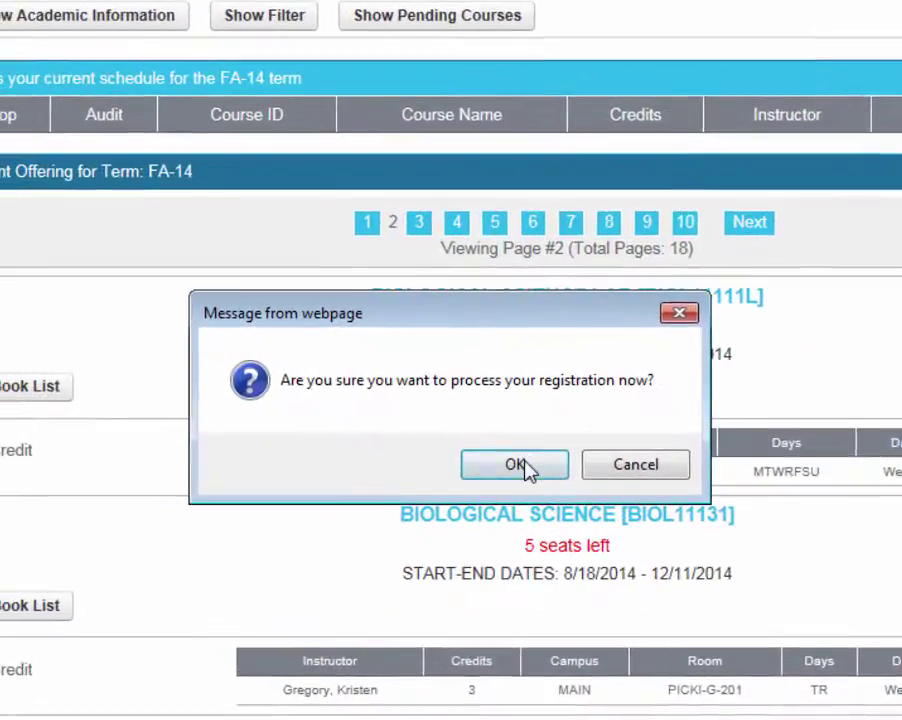
{"action": "left_click", "coordinate": [343, 442]}
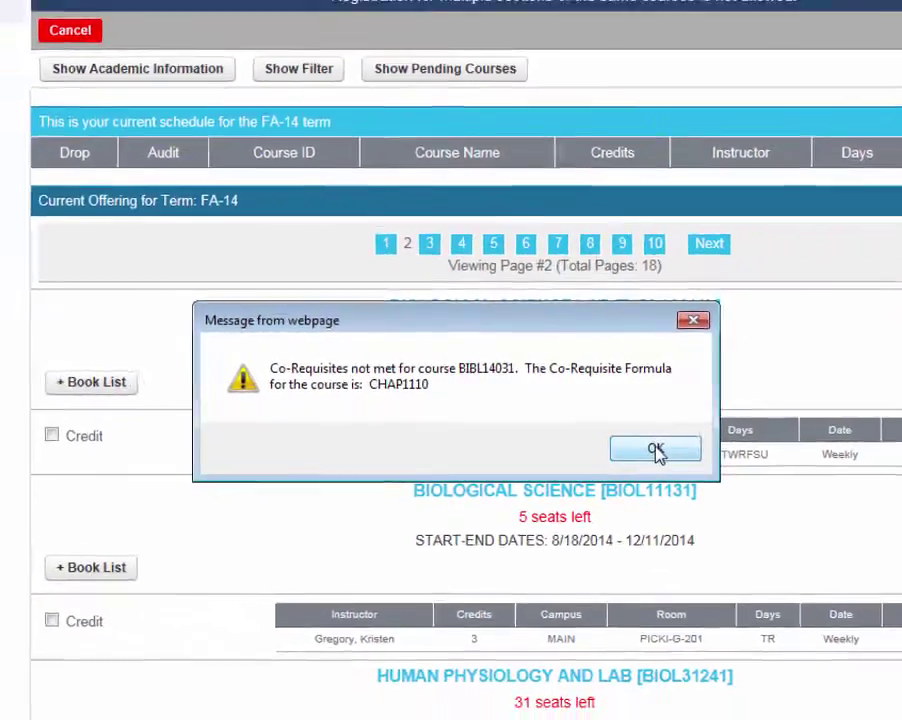
{"action": "left_click", "coordinate": [693, 465]}
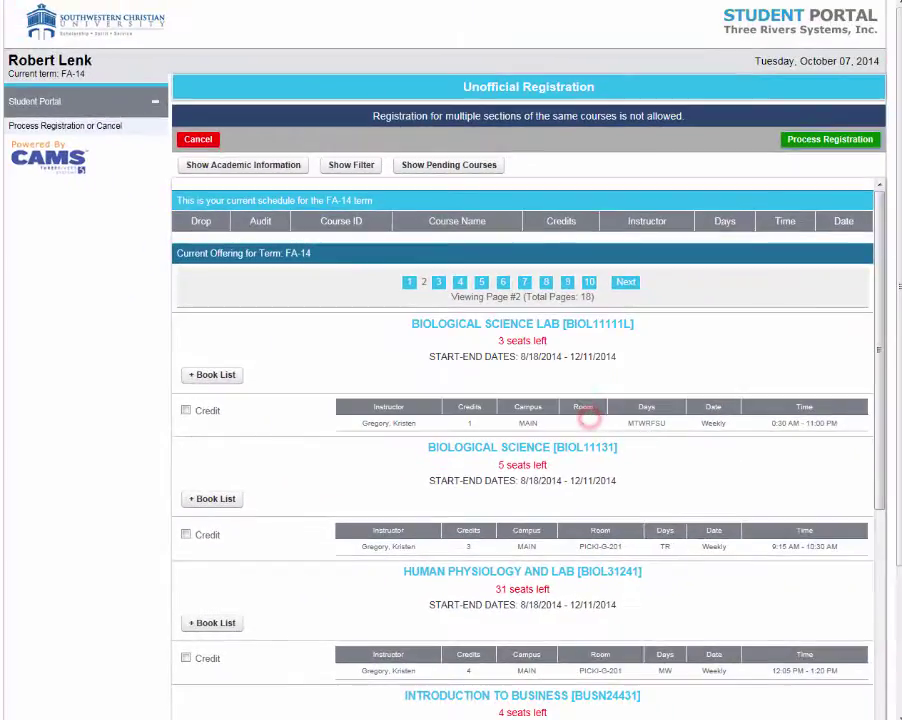
Mark CHAPEL [CHAP11101] on page 2 for credit
{"action": "scroll", "coordinate": [880, 300], "scroll_direction": "down", "scroll_amount": 3}
{"action": "scroll", "coordinate": [884, 298], "scroll_direction": "down", "scroll_amount": 10}
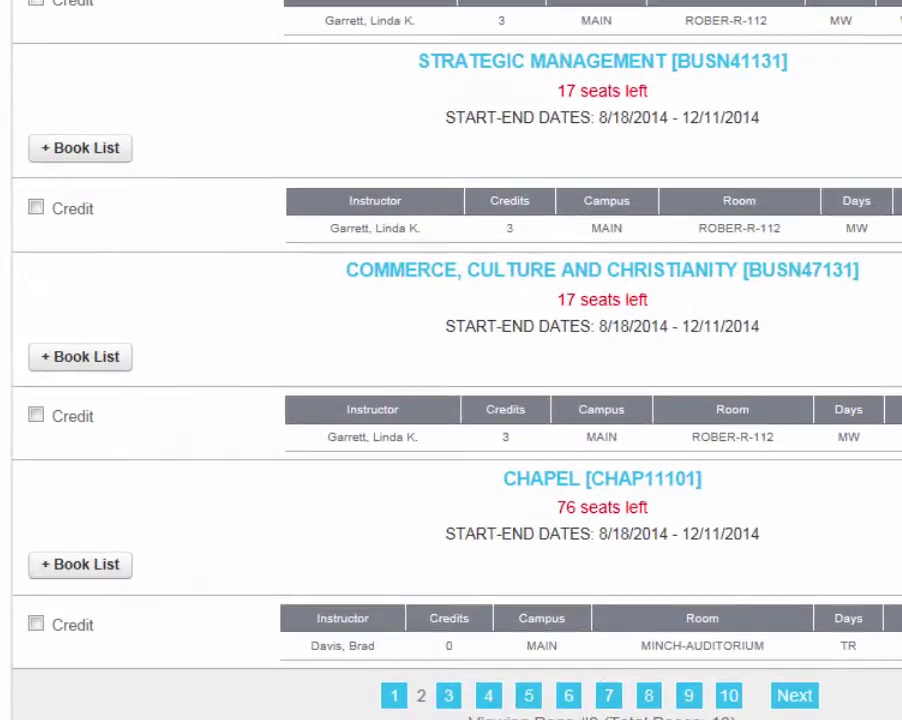
{"action": "left_click", "coordinate": [35, 624]}
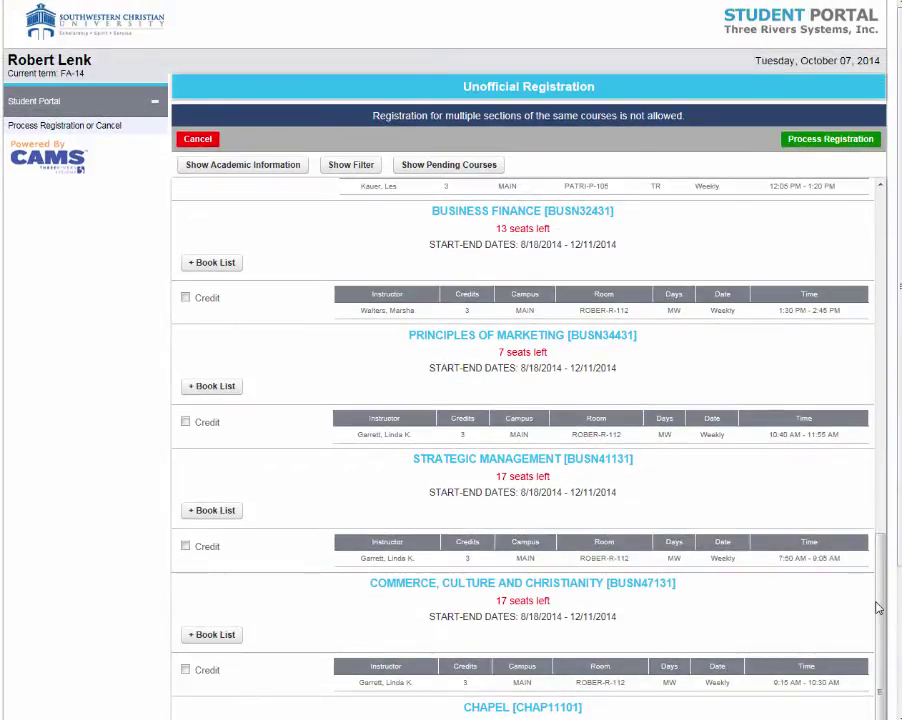
{"action": "left_click_drag", "start_coordinate": [880, 589], "coordinate": [880, 235]}
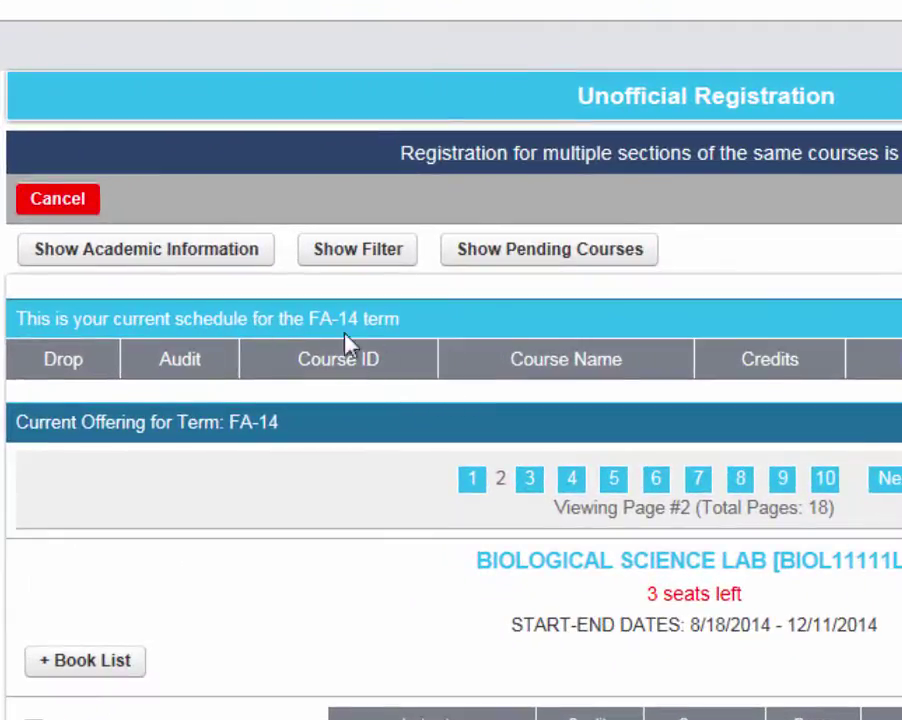
Toggle the academic information and pending courses panels closed, then bring up the course filter options
{"action": "left_click", "coordinate": [150, 257]}
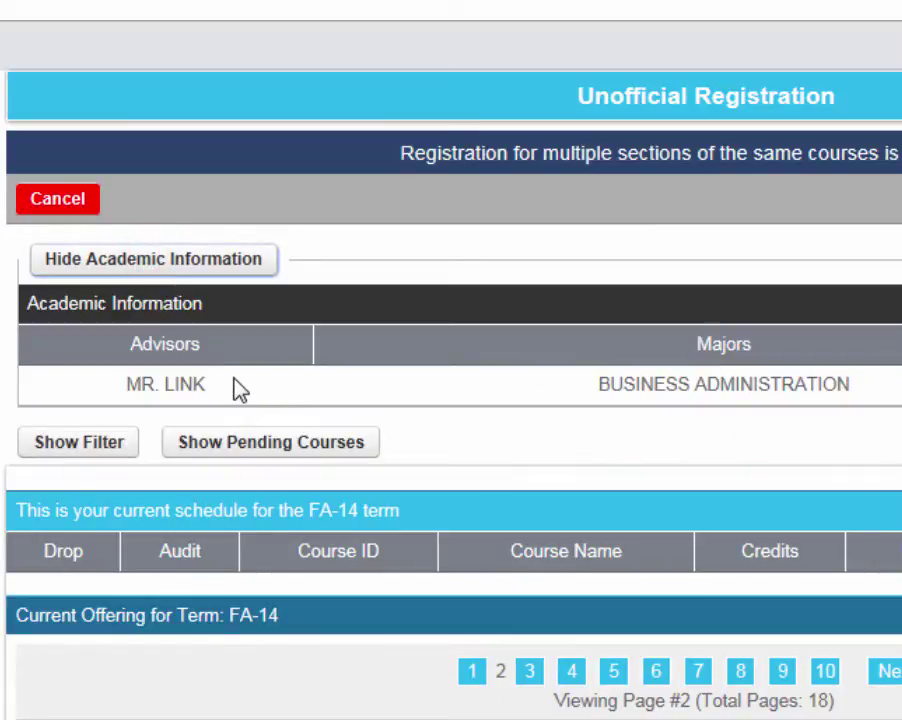
{"action": "left_click", "coordinate": [191, 268]}
{"action": "left_click", "coordinate": [597, 248]}
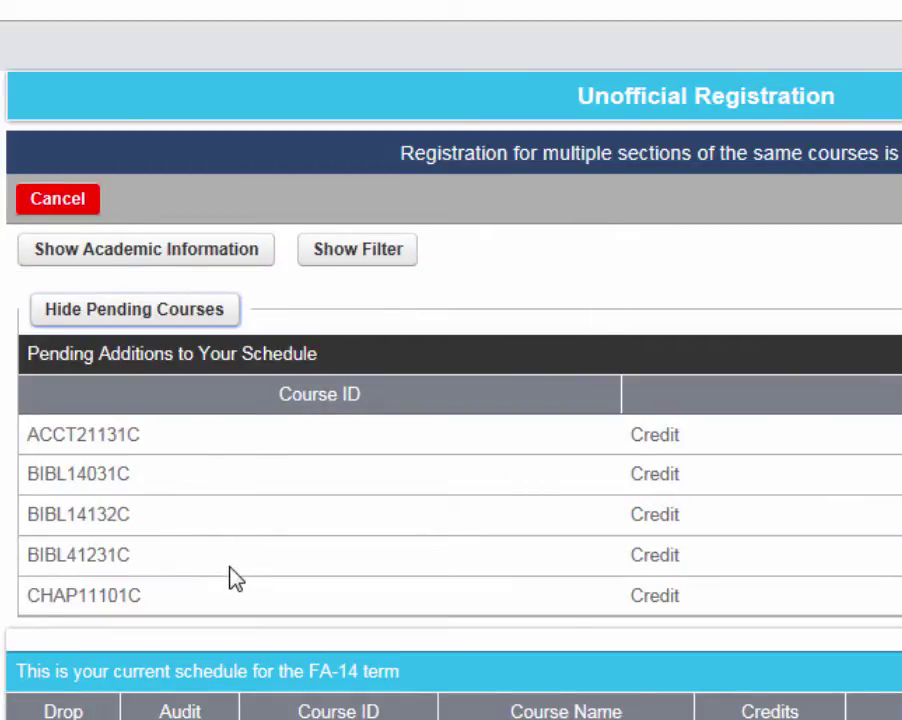
{"action": "left_click", "coordinate": [207, 310]}
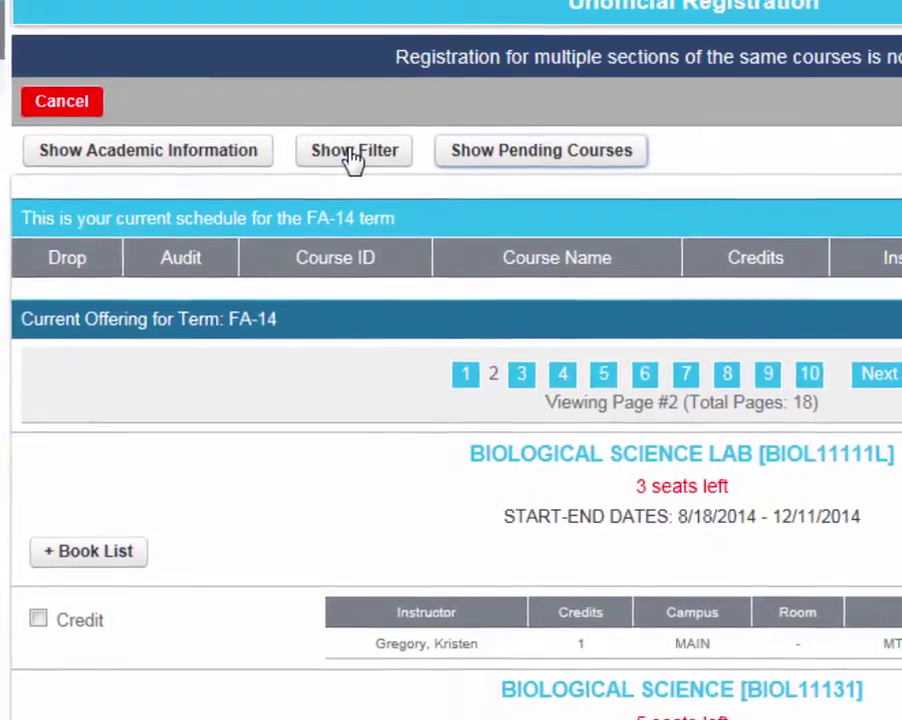
{"action": "left_click", "coordinate": [356, 252]}
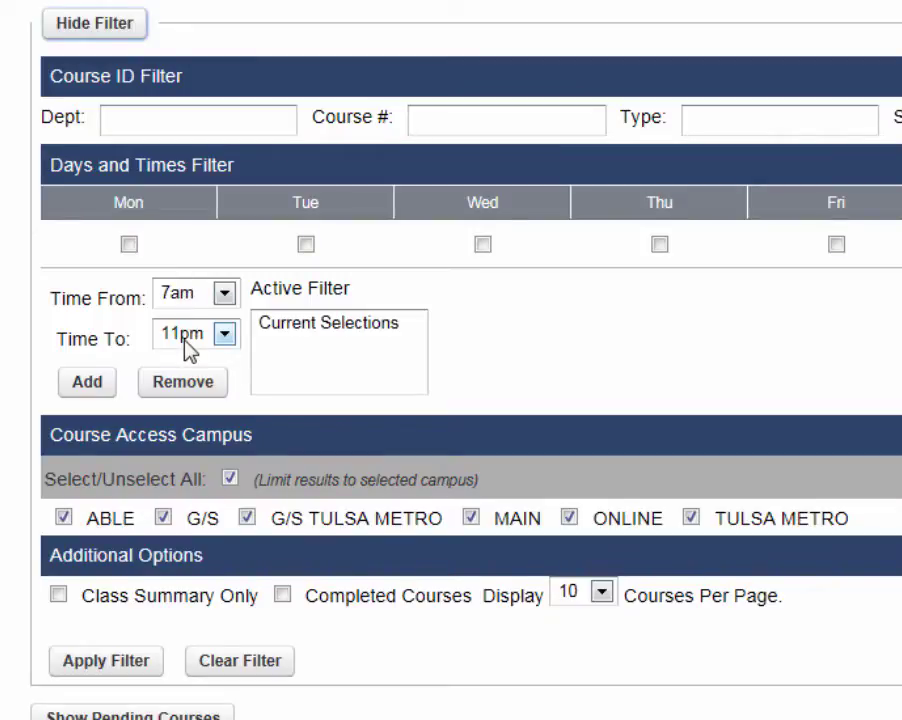
Apply a course filter including Completed Courses, keeping 10 courses per page
{"action": "left_click", "coordinate": [601, 592]}
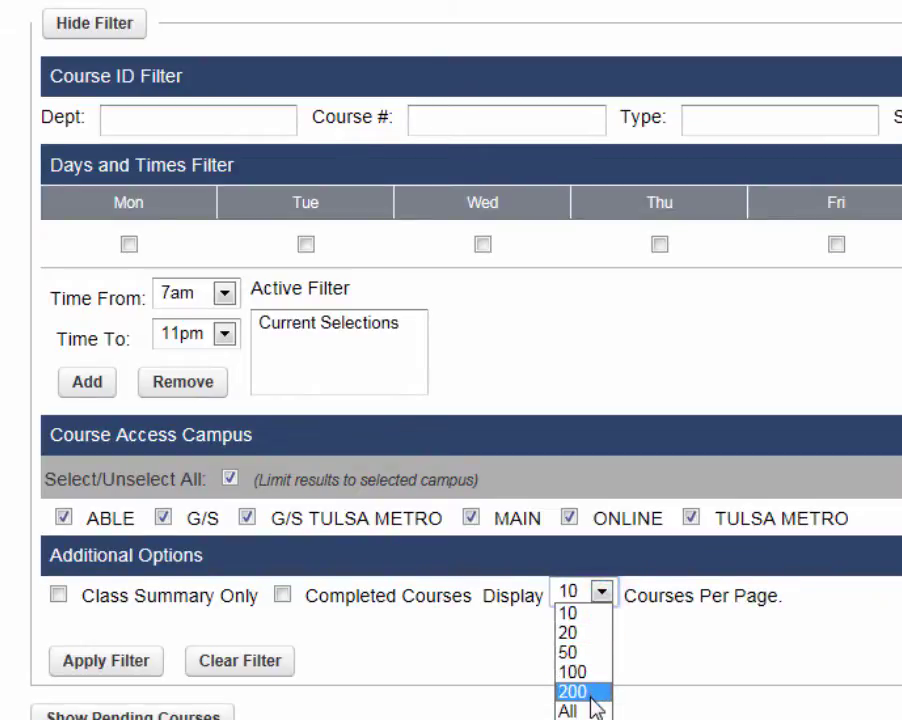
{"action": "left_click", "coordinate": [603, 593]}
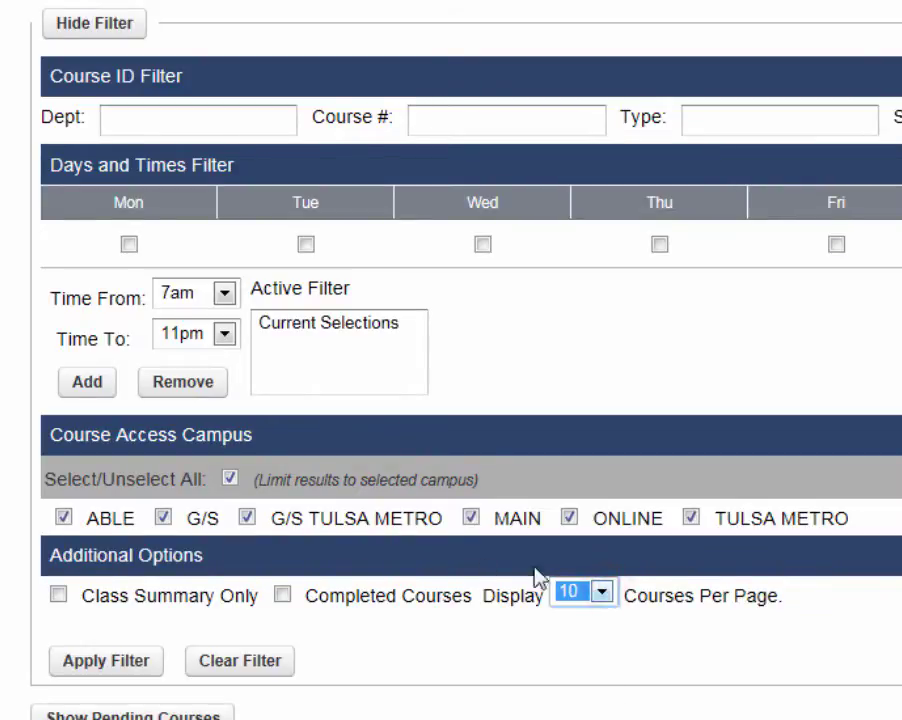
{"action": "left_click", "coordinate": [282, 594]}
{"action": "left_click", "coordinate": [283, 595]}
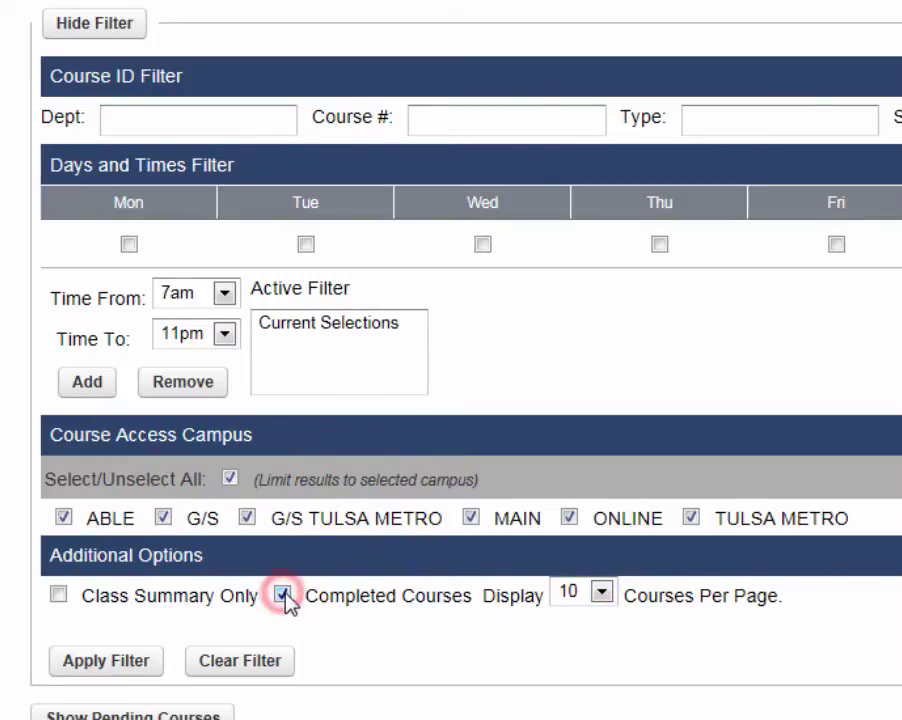
{"action": "left_click", "coordinate": [133, 664]}
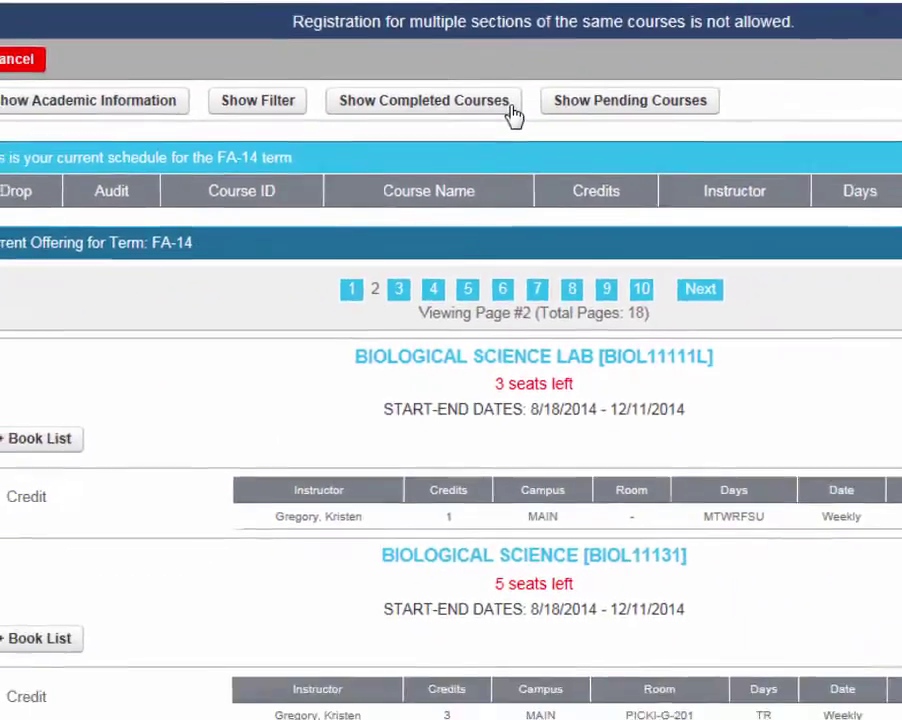
Review the Academic History table of completed courses, then hide it again
{"action": "left_click", "coordinate": [509, 108]}
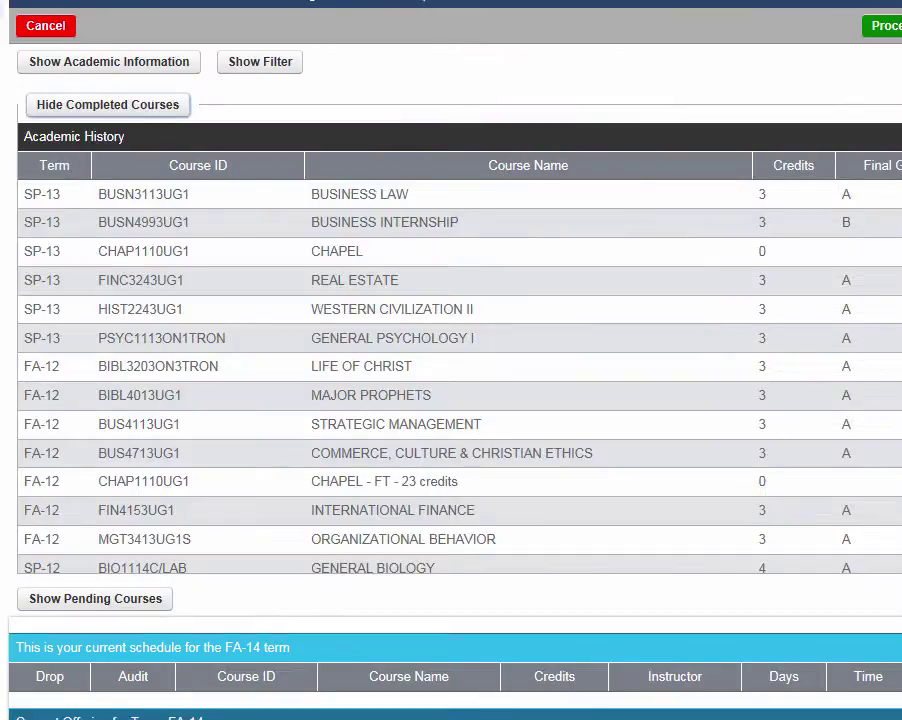
{"action": "scroll", "coordinate": [459, 350], "scroll_direction": "down", "scroll_amount": 8}
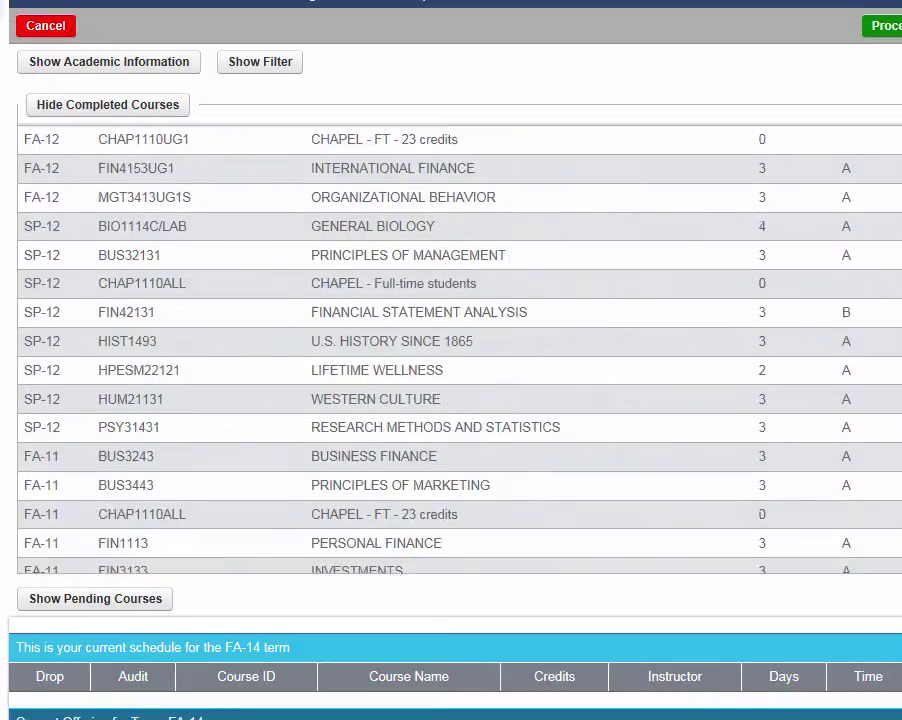
{"action": "scroll", "coordinate": [511, 469], "scroll_direction": "down", "scroll_amount": 3}
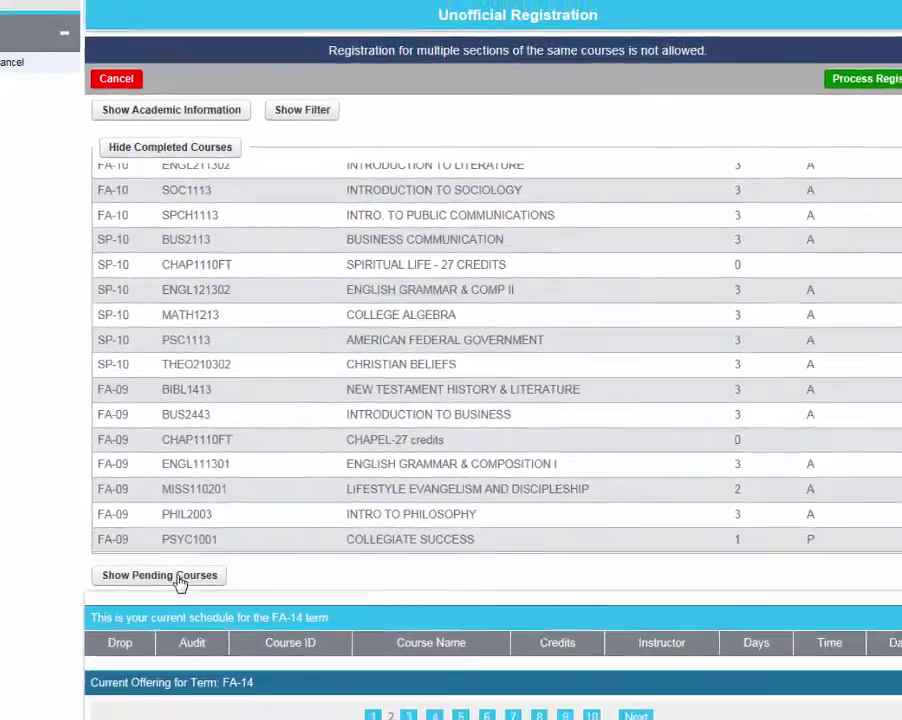
{"action": "left_click", "coordinate": [95, 598]}
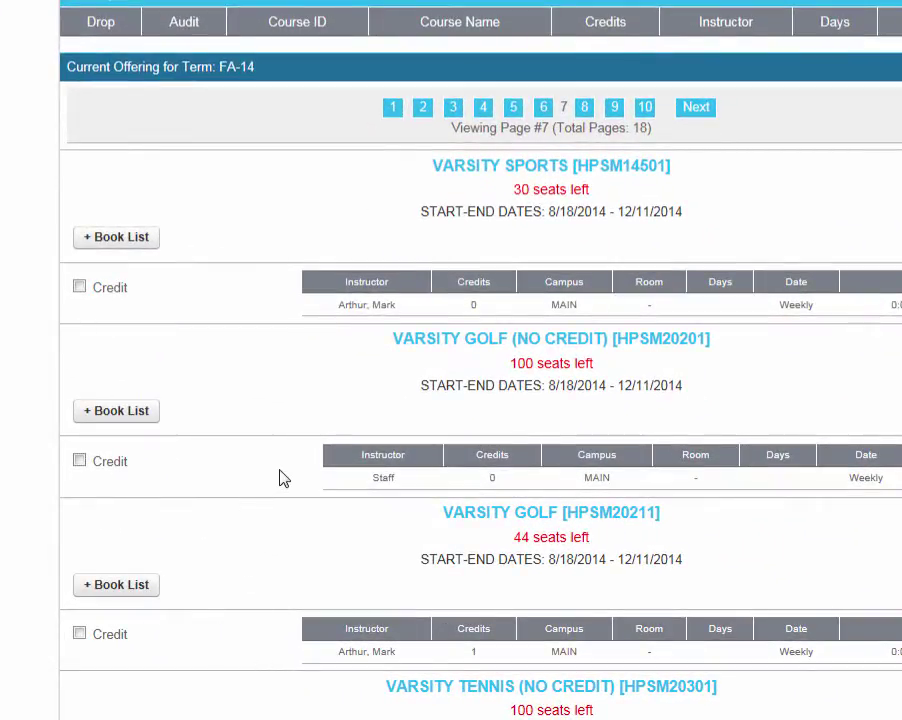
Mark VARSITY GOLF (NO CREDIT) [HPSM20201] and its co-requisite VARSITY SPORTS [HPSM14501] for credit
{"action": "left_click", "coordinate": [79, 460]}
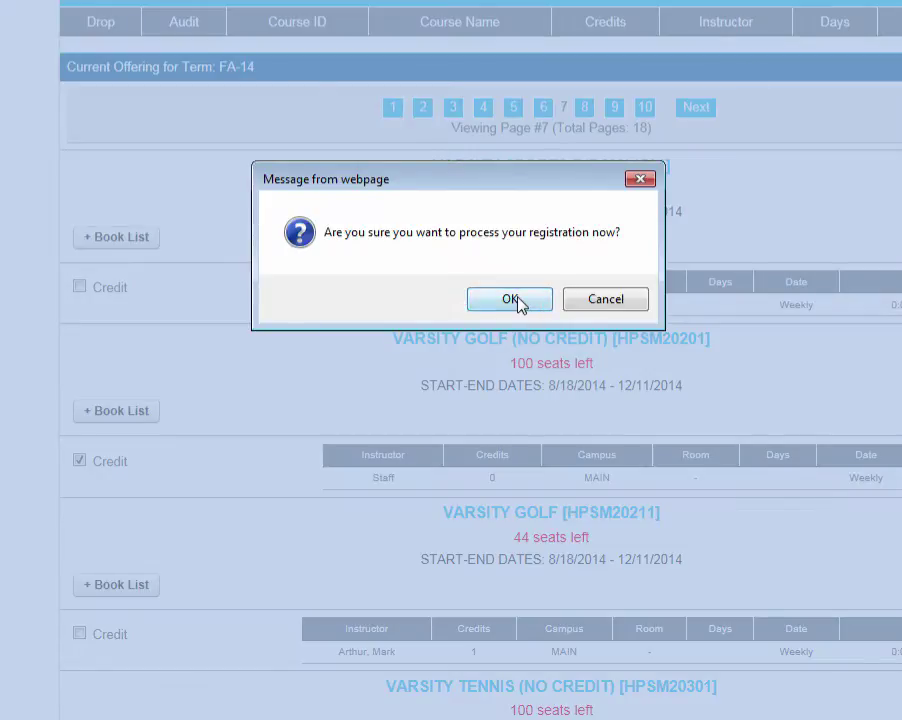
{"action": "left_click", "coordinate": [517, 300]}
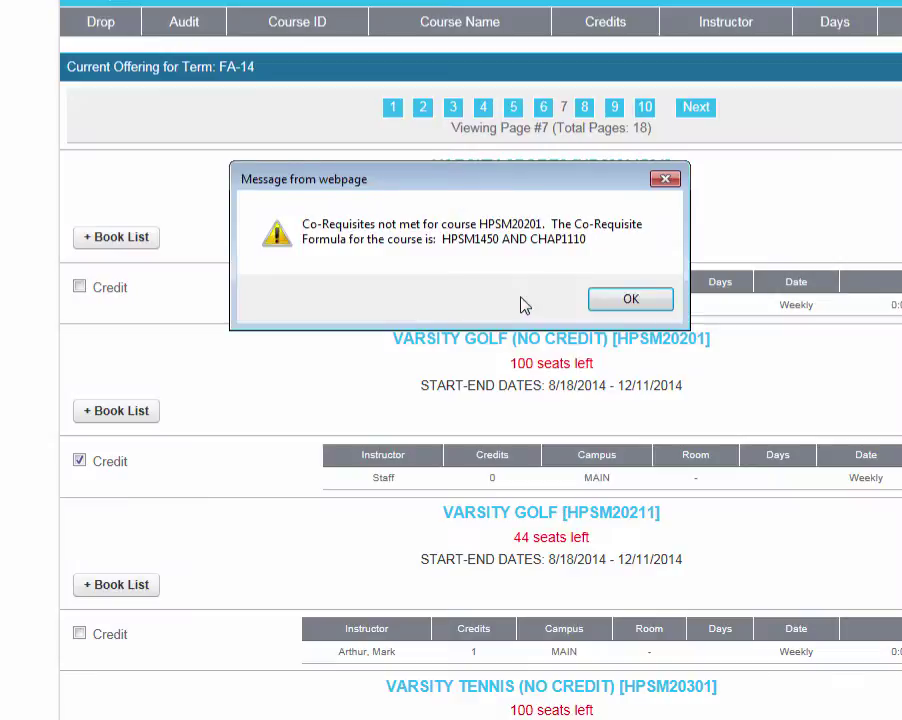
{"action": "left_click", "coordinate": [631, 300]}
{"action": "left_click", "coordinate": [80, 287]}
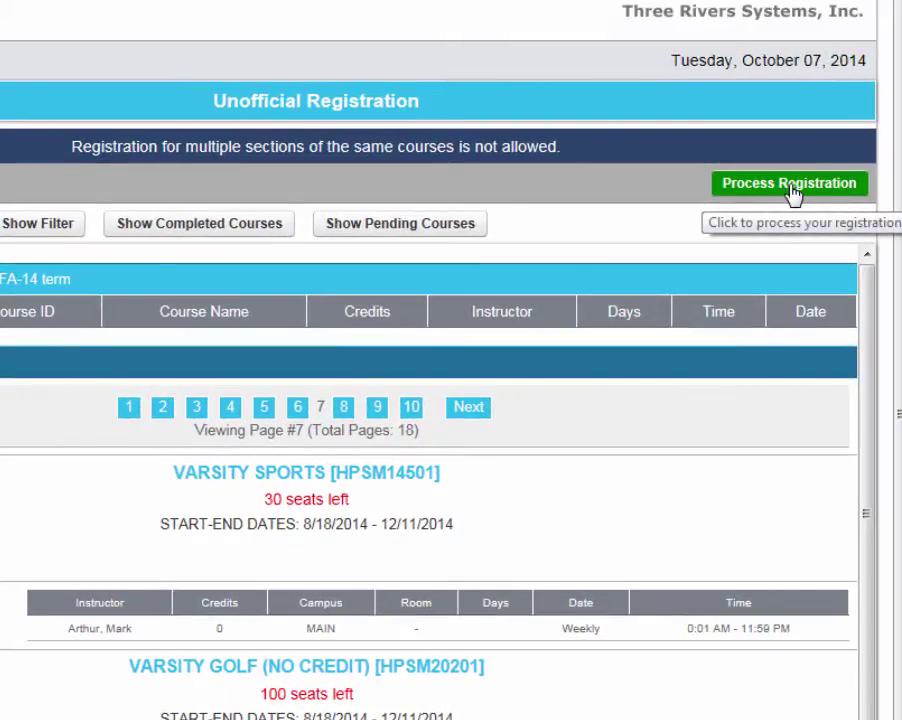
Process the FA-14 registration and confirm running it now
{"action": "left_click", "coordinate": [792, 190]}
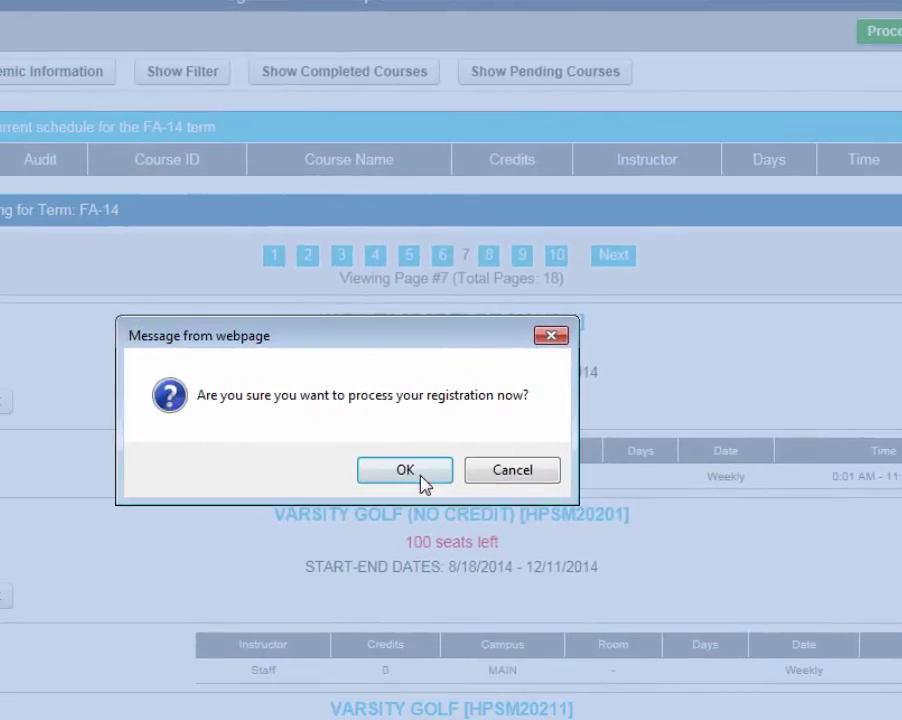
{"action": "left_click", "coordinate": [418, 478]}
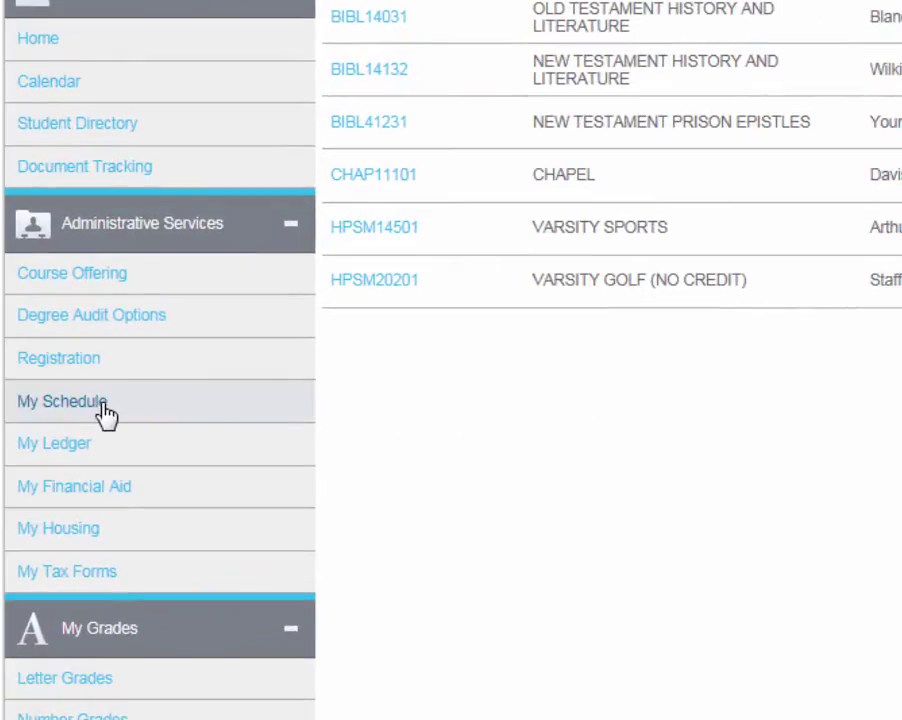
View the FA-14 schedule, then the billing ledger with the $6,260.00 balance
{"action": "left_click", "coordinate": [100, 402]}
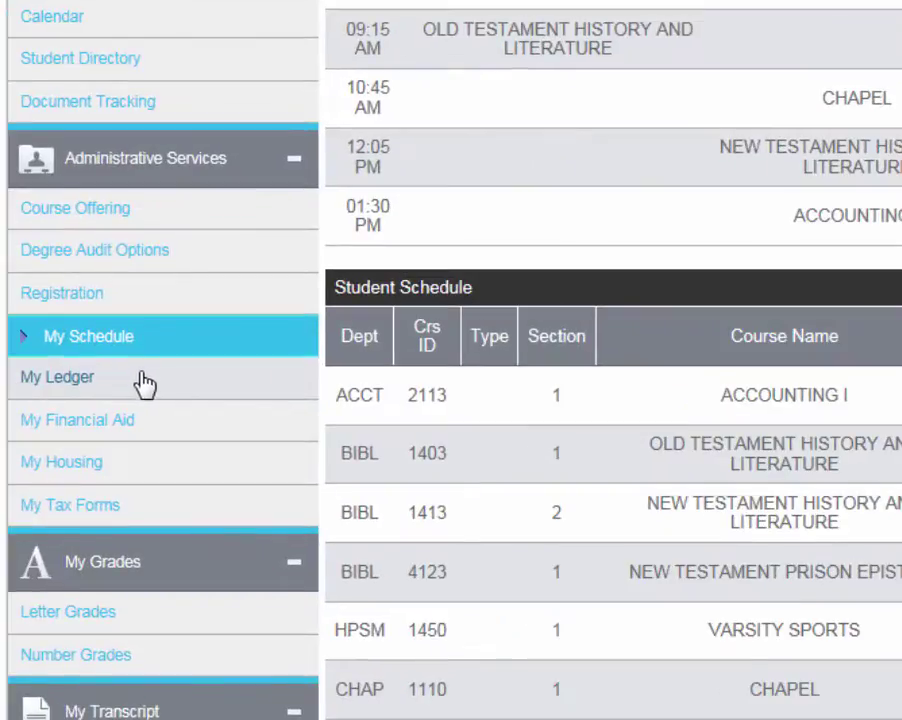
{"action": "left_click", "coordinate": [78, 384]}
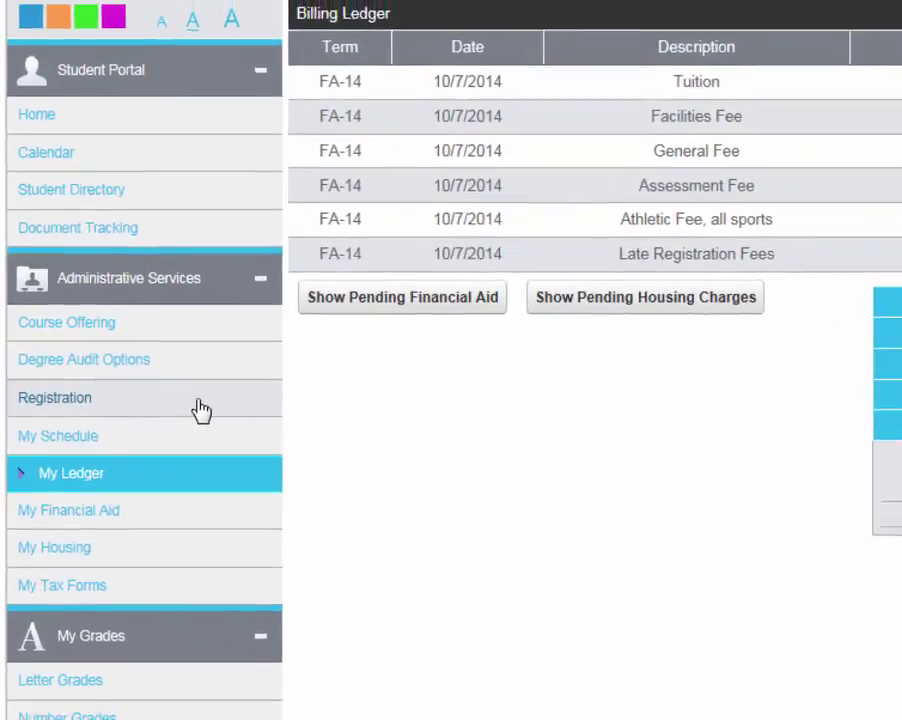
Review the seven registered FA-14 courses on the Registration page, then return to the portal home page
{"action": "left_click", "coordinate": [152, 385]}
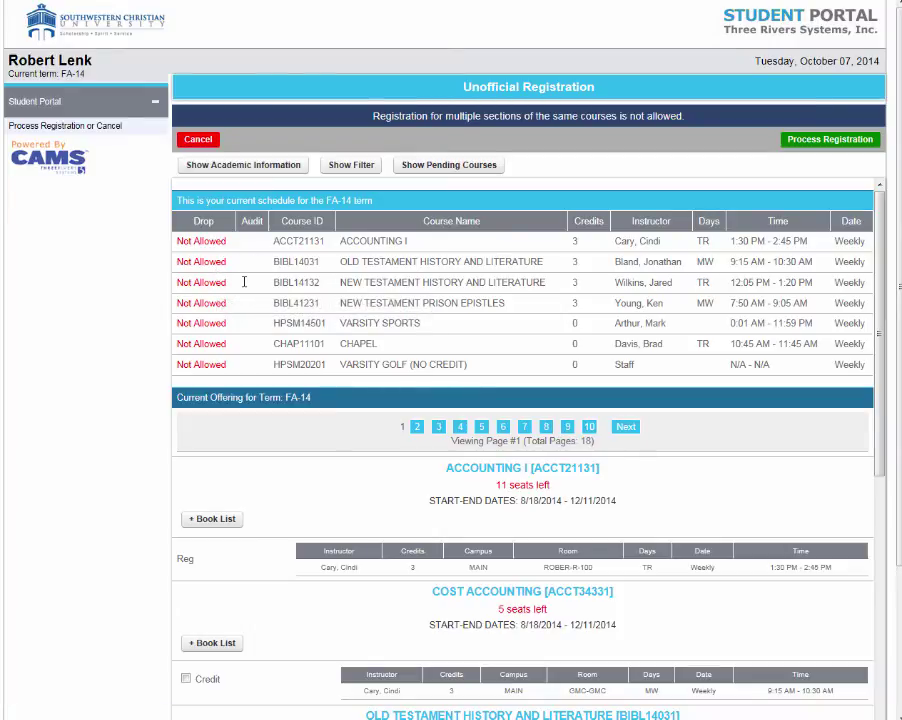
{"action": "left_click", "coordinate": [197, 139]}
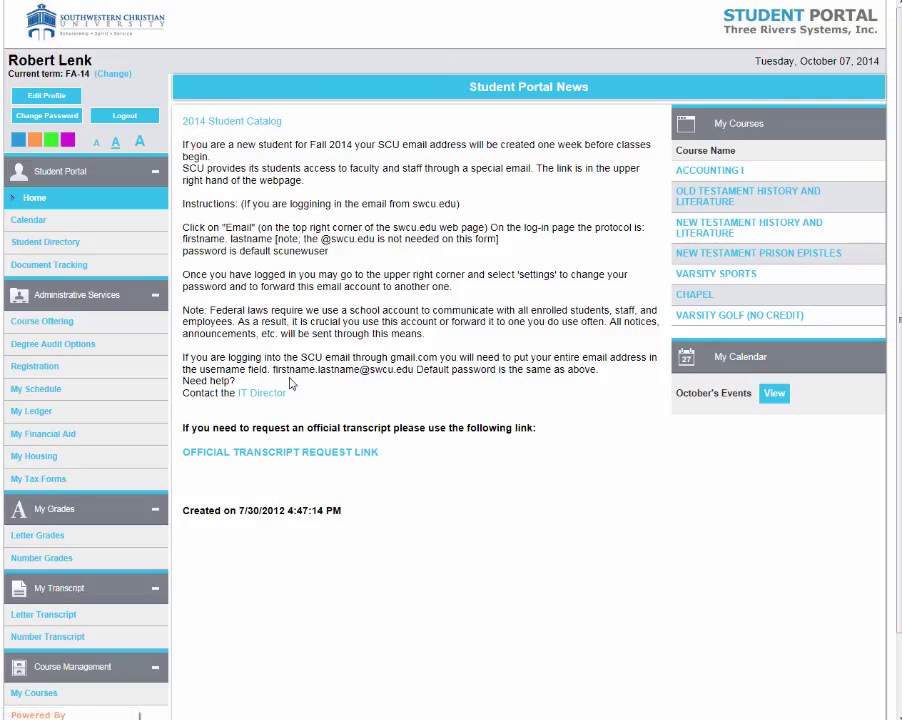